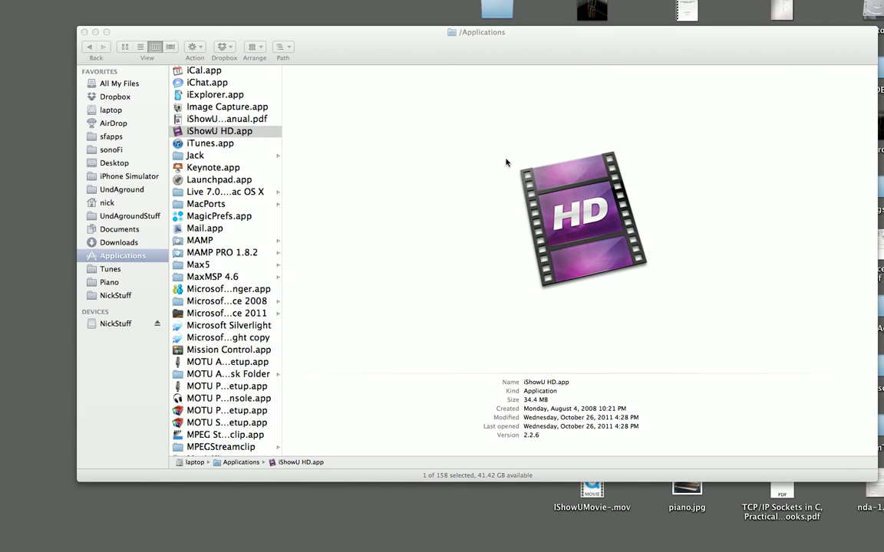
# Launch Disk Utility.app from the Applications > Utilities folder in Finder.
pyautogui.click(464, 166)
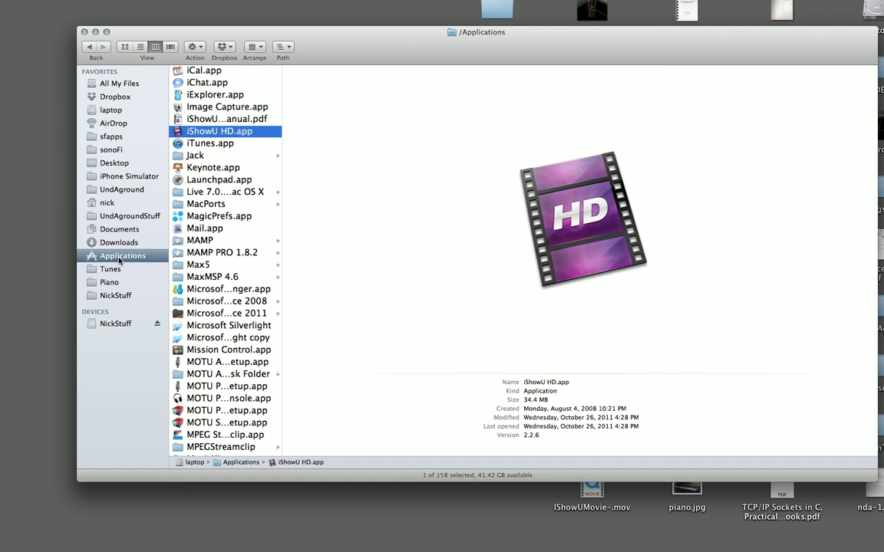
pyautogui.scroll(-1, 266, 355)
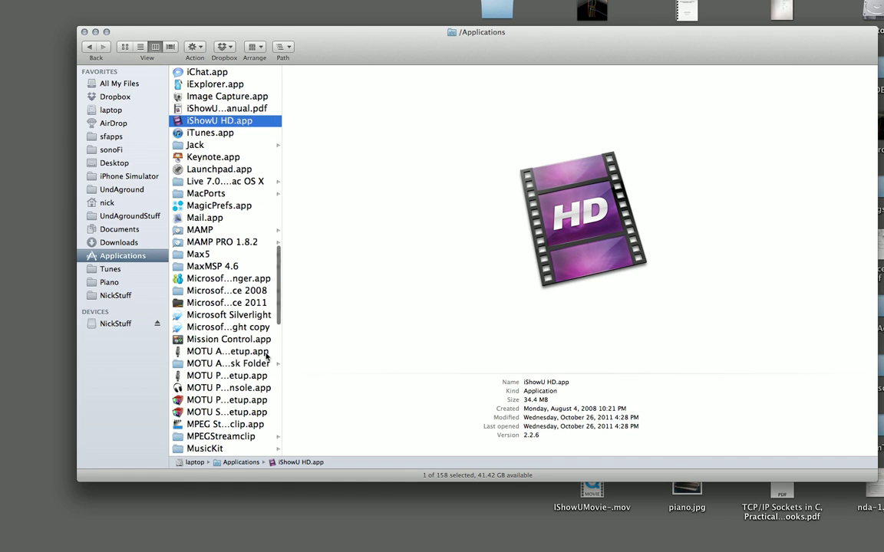
pyautogui.scroll(-10, 266, 355)
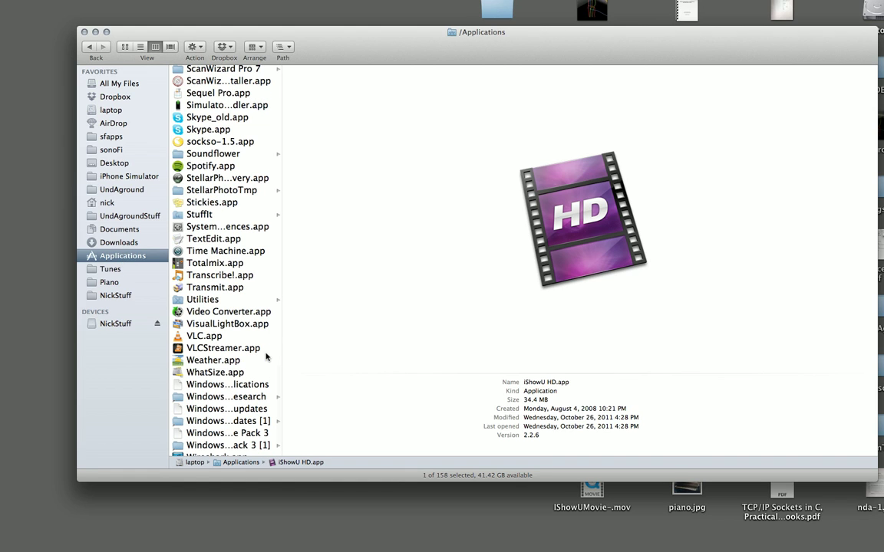
pyautogui.click(207, 300)
pyautogui.doubleClick(325, 242)
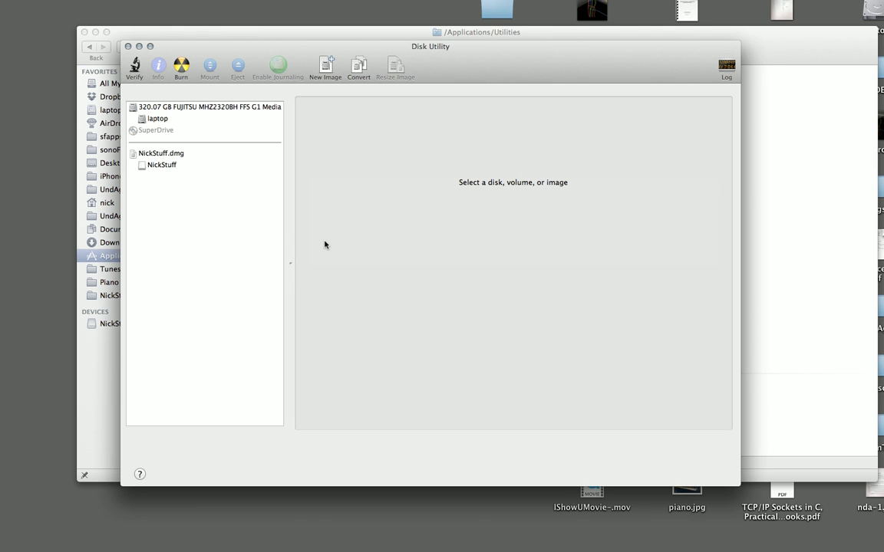
# Choose File > New > Blank Disk Image… to bring up the New Blank Image dialog.
pyautogui.click(93, 1)
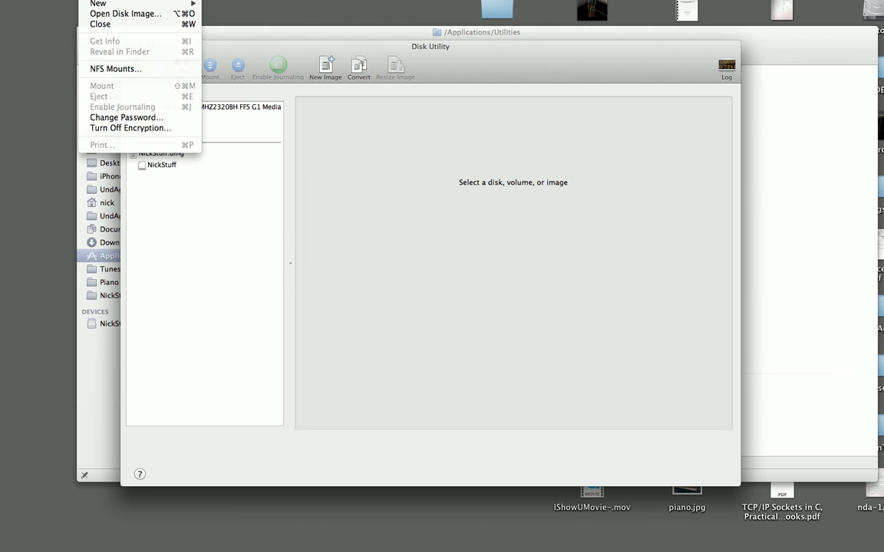
pyautogui.moveTo(109, 7)
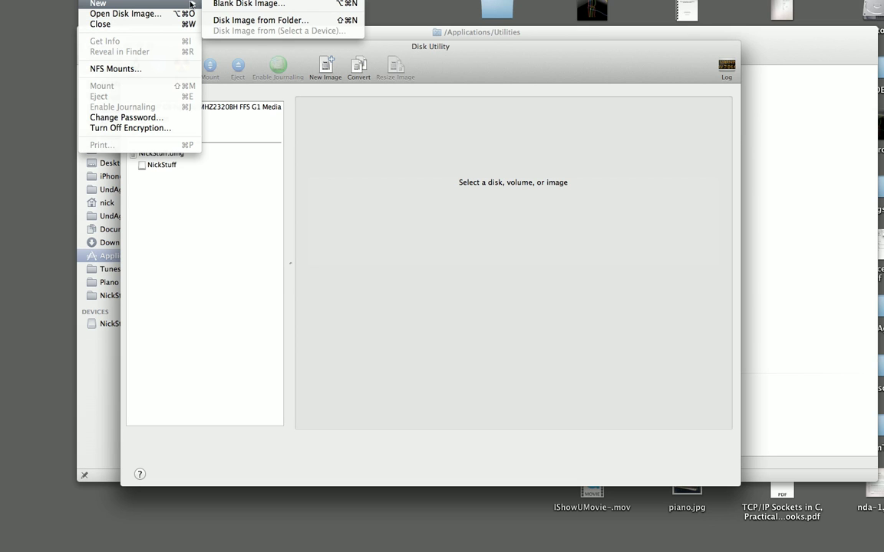
pyautogui.click(221, 5)
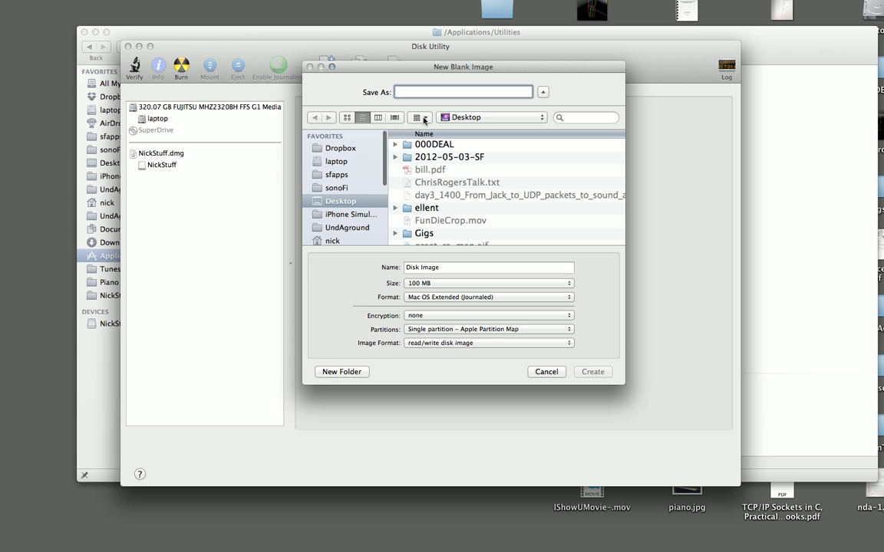
# Save as MyDisk with name MyDisk, 128-bit AES encryption and 100 MB size, then create it.
pyautogui.write('MyDisk')
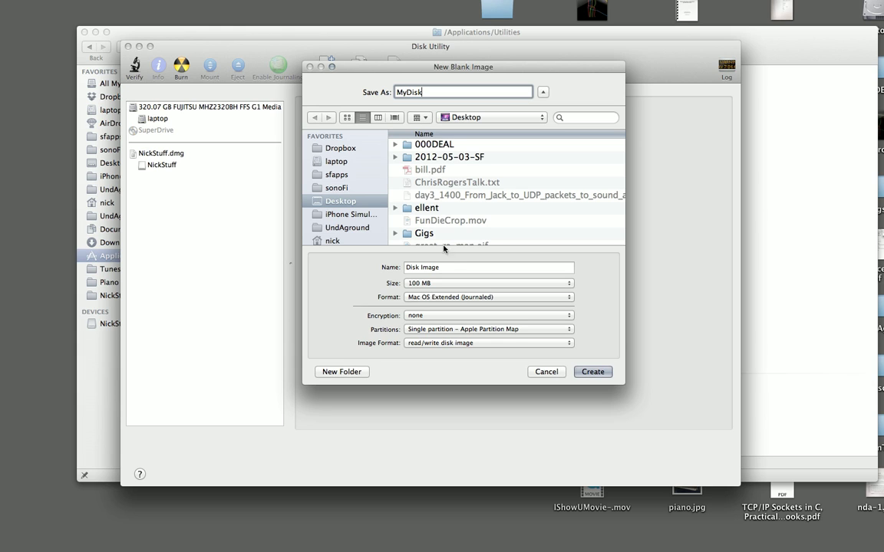
pyautogui.click(456, 315)
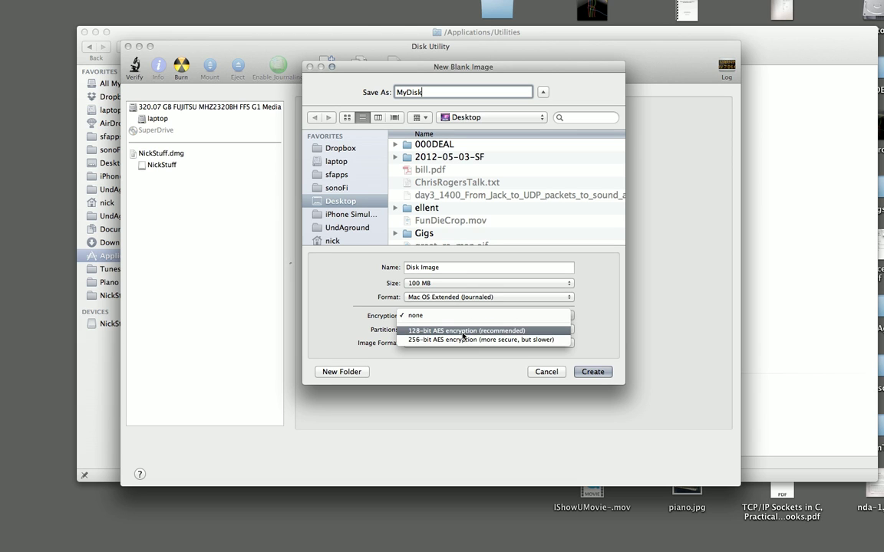
pyautogui.click(462, 333)
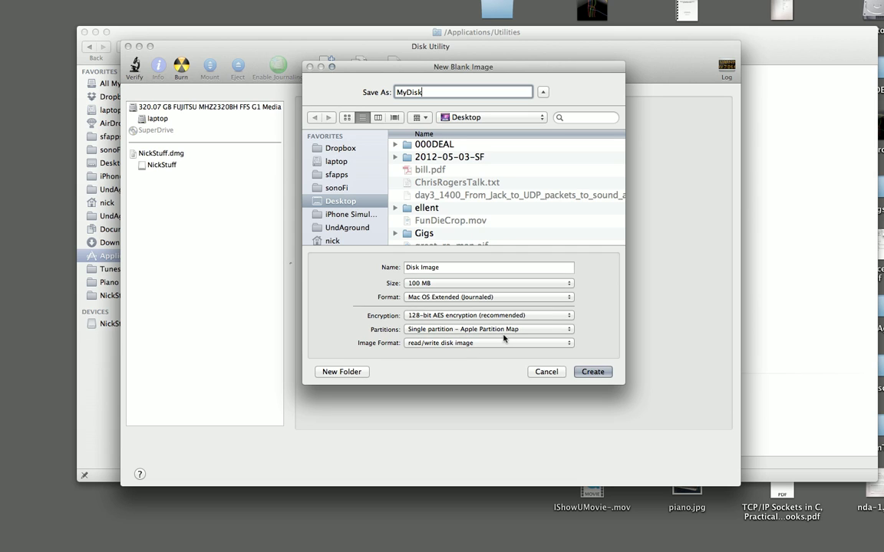
pyautogui.tripleClick(486, 269)
pyautogui.write('M')
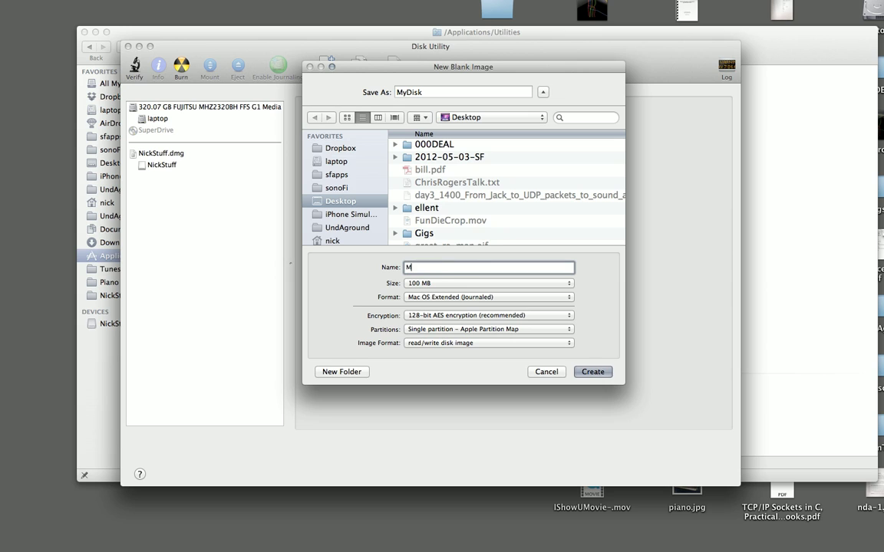
pyautogui.write('yDisk')
pyautogui.click(461, 284)
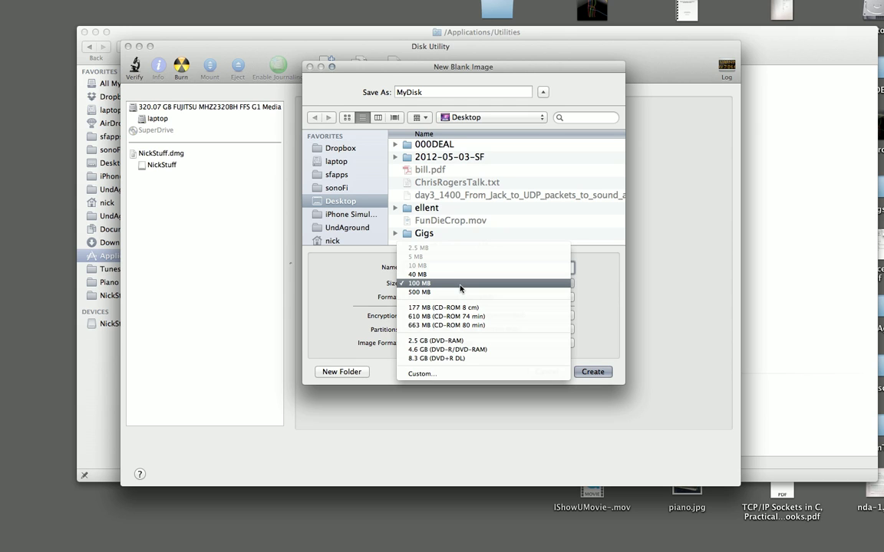
pyautogui.click(461, 285)
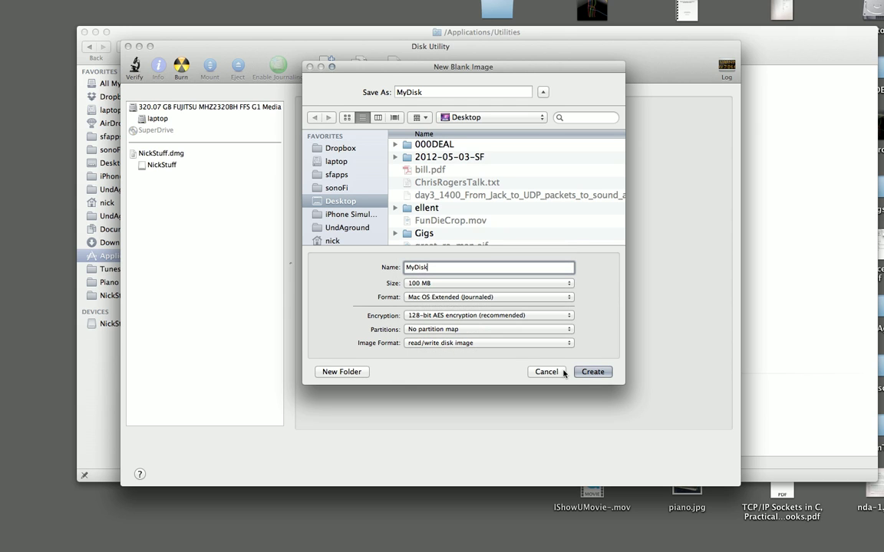
pyautogui.click(595, 373)
# Enter the image password, untick Remember password in my keychain, and confirm.
pyautogui.click(593, 372)
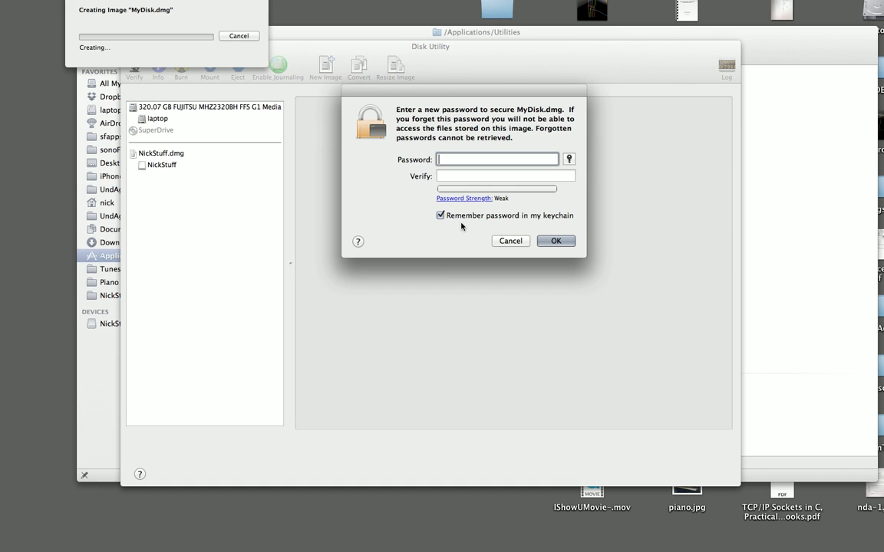
pyautogui.write('pass')
pyautogui.press('Tab')
pyautogui.write('pass')
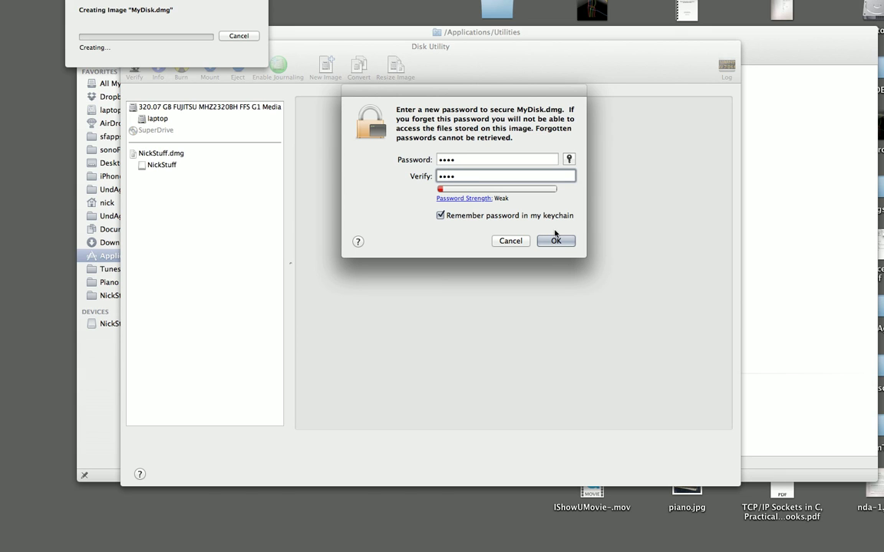
pyautogui.click(444, 217)
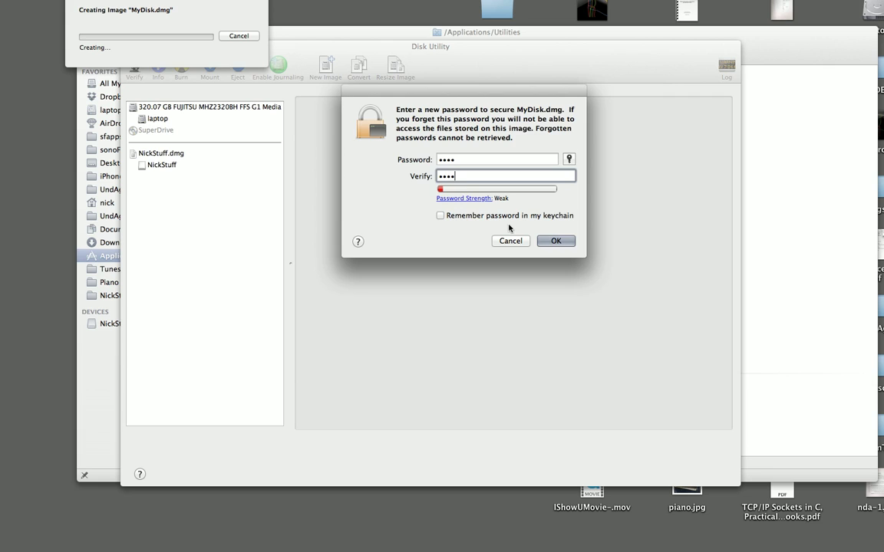
pyautogui.click(554, 242)
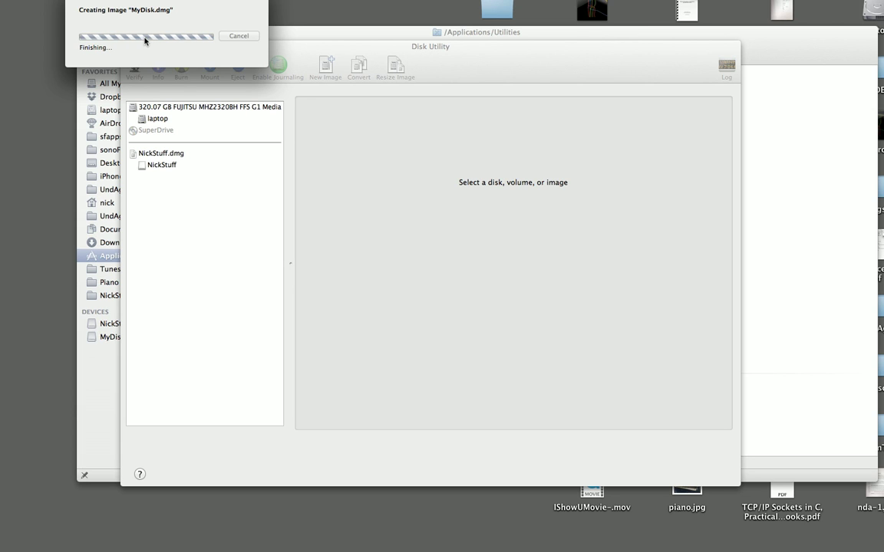
# Quit Disk Utility, sort the Desktop folder by Date Modified newest first, and select MyDisk.dmg.
pyautogui.click(31, 1)
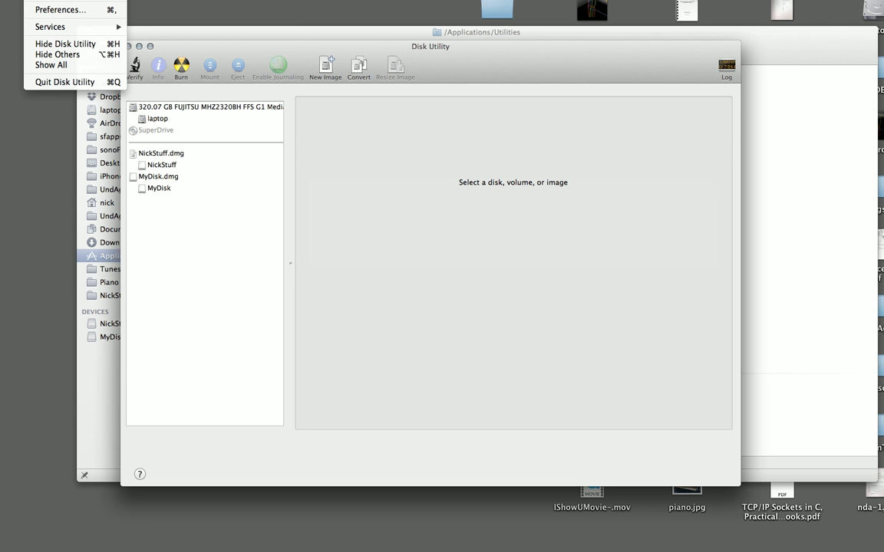
pyautogui.click(46, 75)
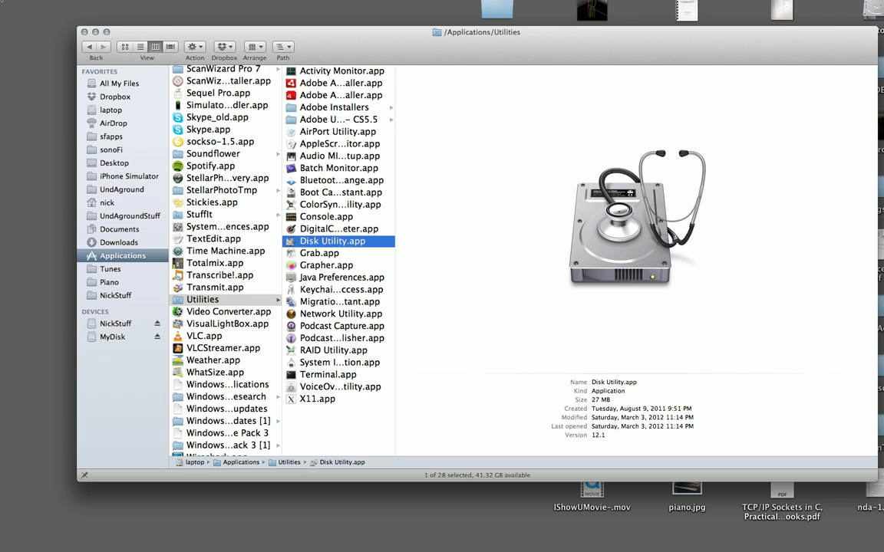
pyautogui.moveTo(14, 11)
pyautogui.click(111, 161)
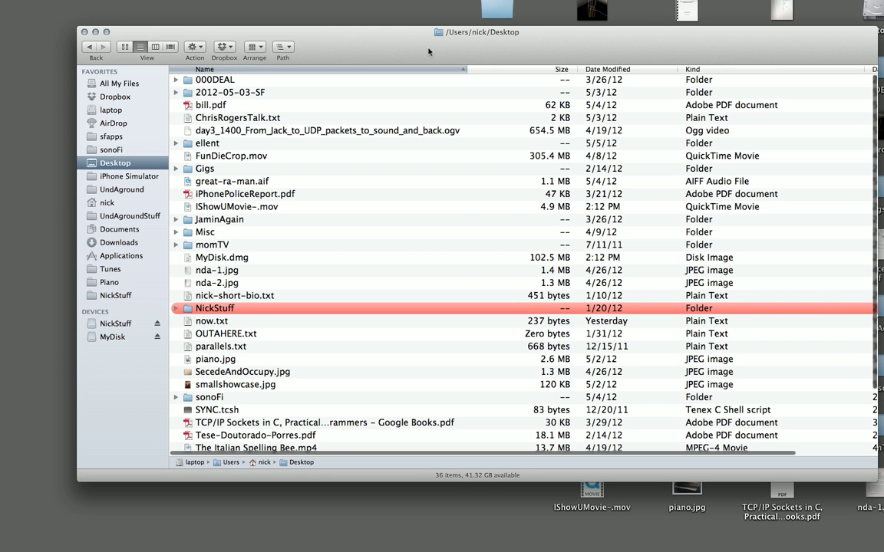
pyautogui.click(611, 71)
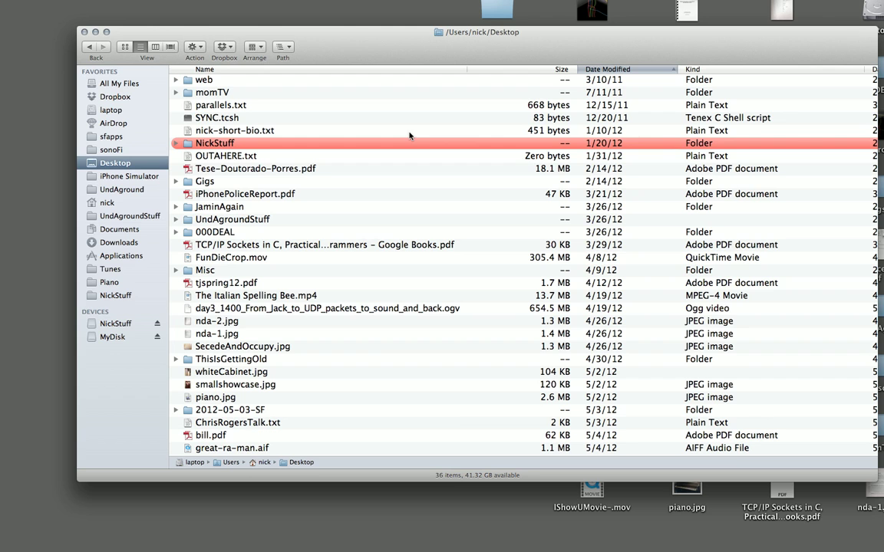
pyautogui.click(611, 69)
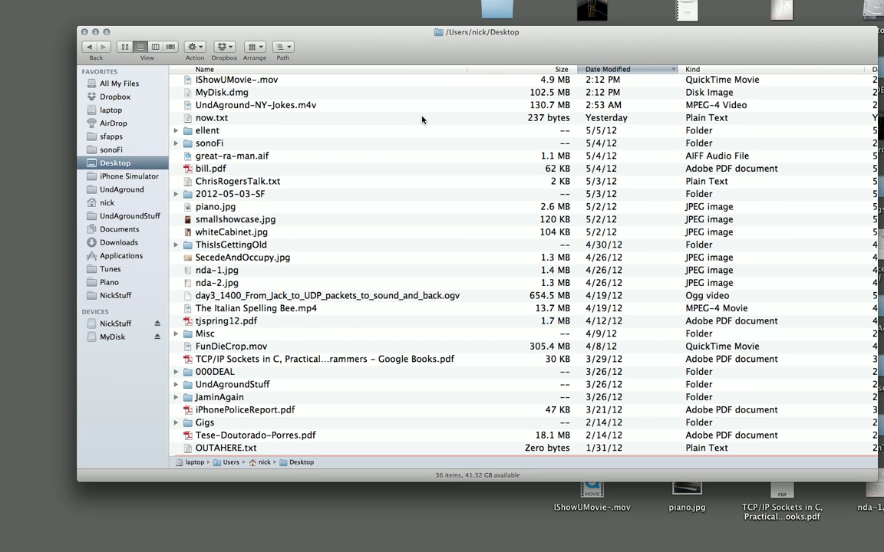
pyautogui.click(227, 92)
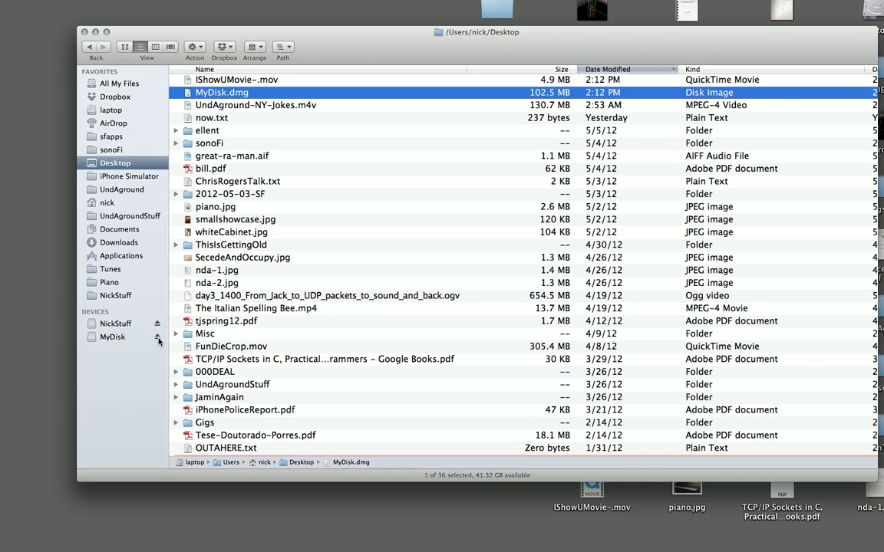
# Eject the MyDisk volume, then reopen MyDisk.dmg and enter its password with Show password ticked.
pyautogui.click(158, 338)
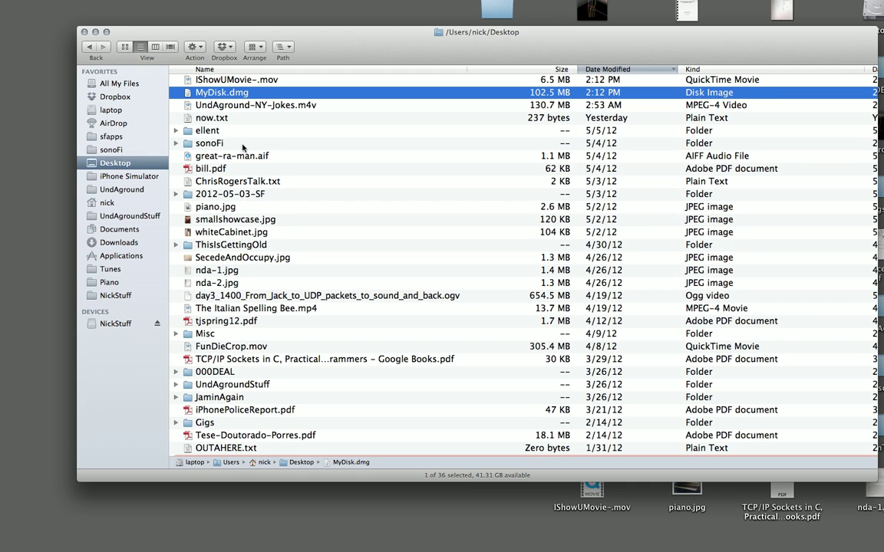
pyautogui.click(211, 105)
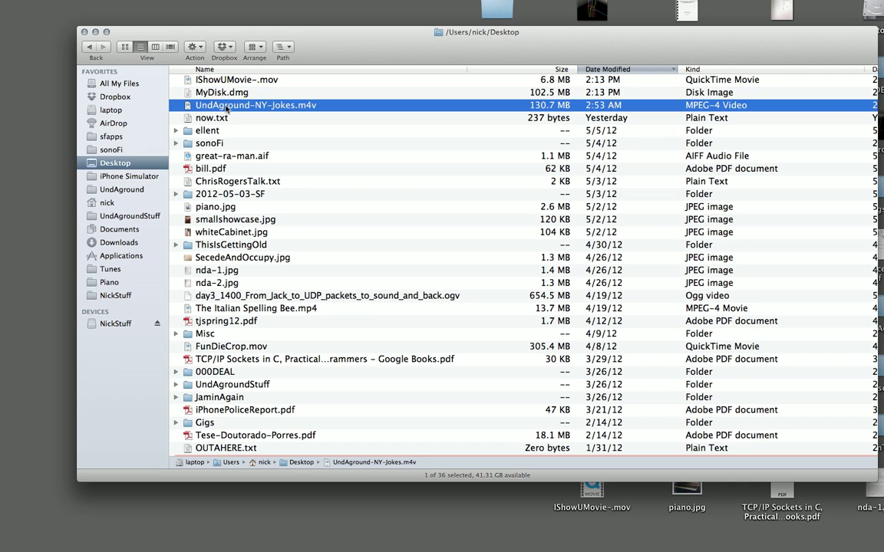
pyautogui.click(207, 95)
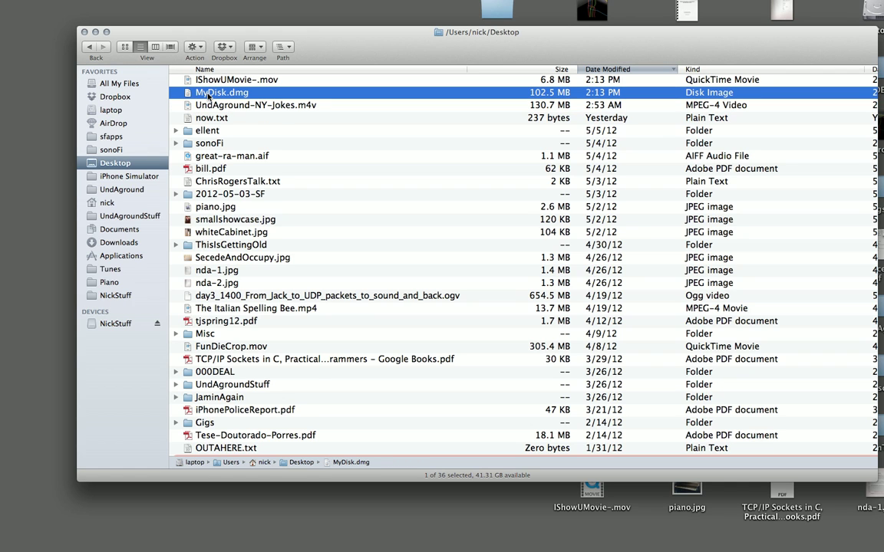
pyautogui.doubleClick(208, 95)
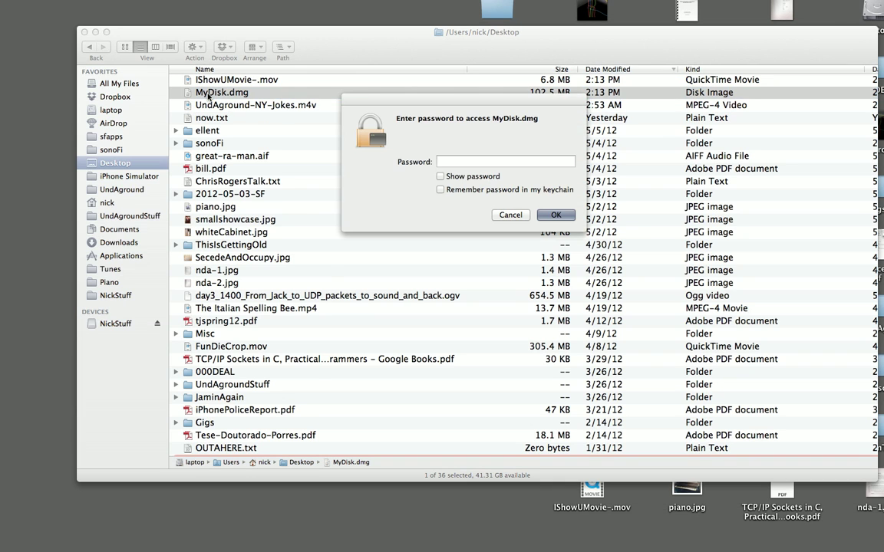
pyautogui.click(495, 177)
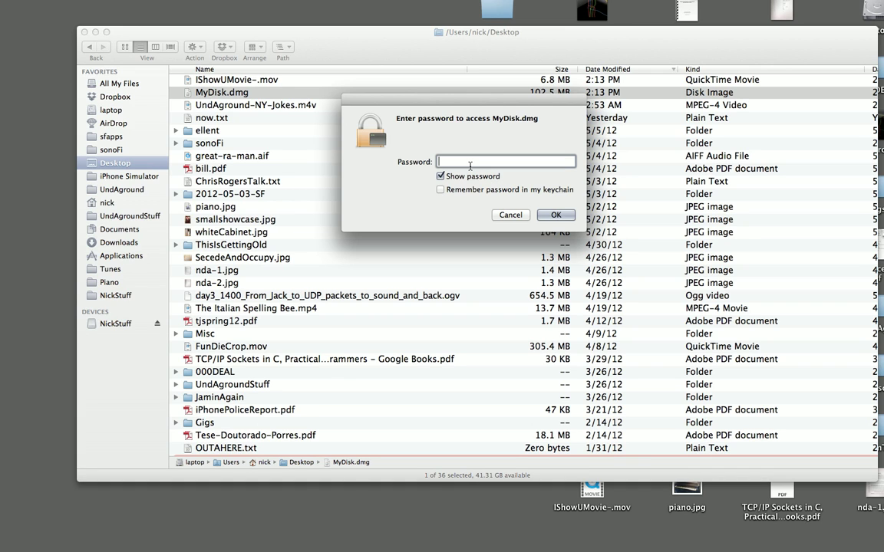
pyautogui.write('mod')
pyautogui.click(552, 216)
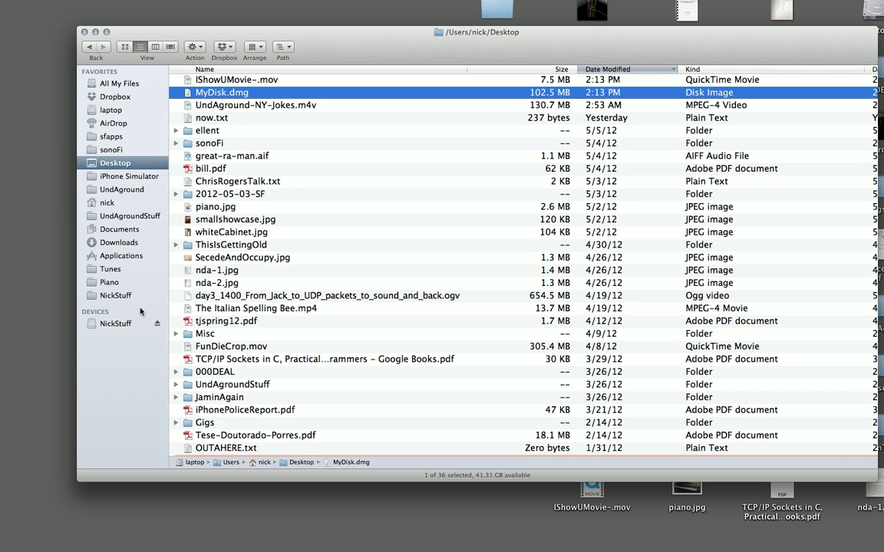
# Open MyDisk under Devices and drag piano.jpg from the desktop into it.
pyautogui.click(107, 338)
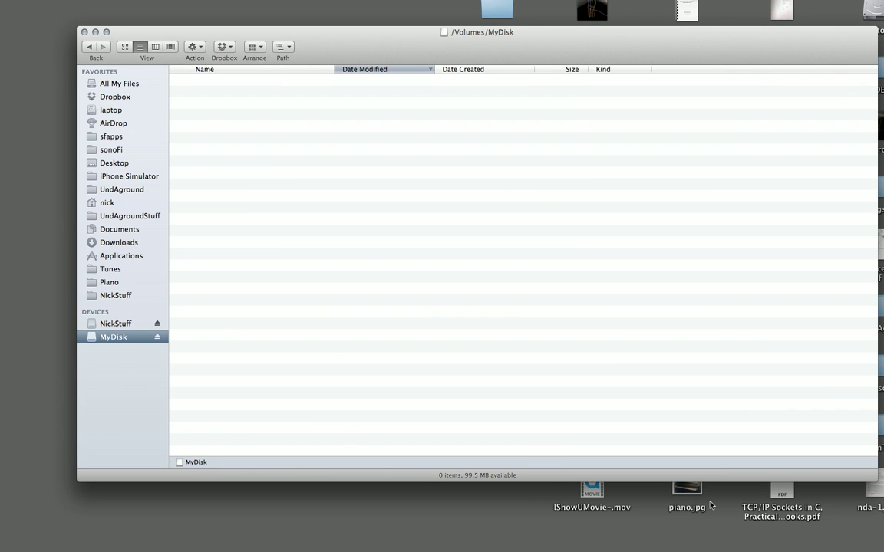
pyautogui.moveTo(691, 499); pyautogui.dragTo(360, 275)
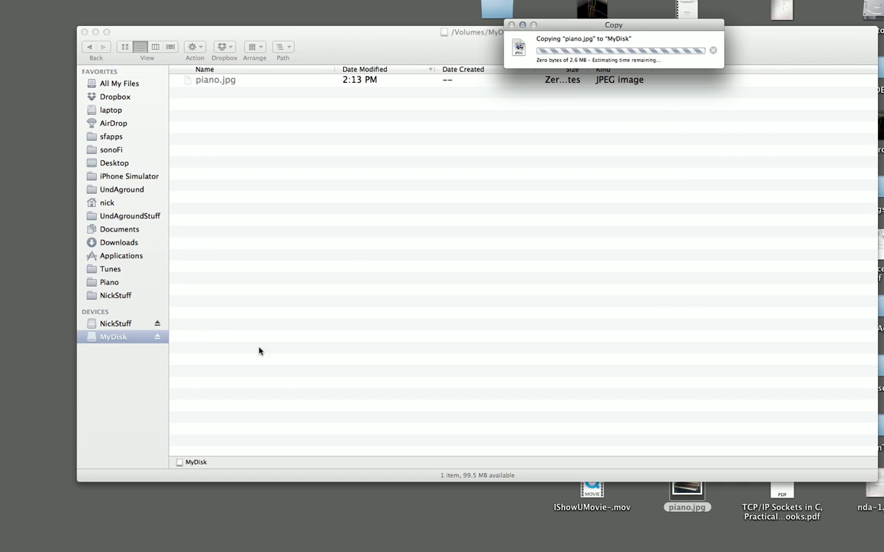
# Eject MyDisk from the sidebar, then drag MyDisk.dmg to the desktop's empty left side and deselect it.
pyautogui.click(368, 356)
pyautogui.click(158, 336)
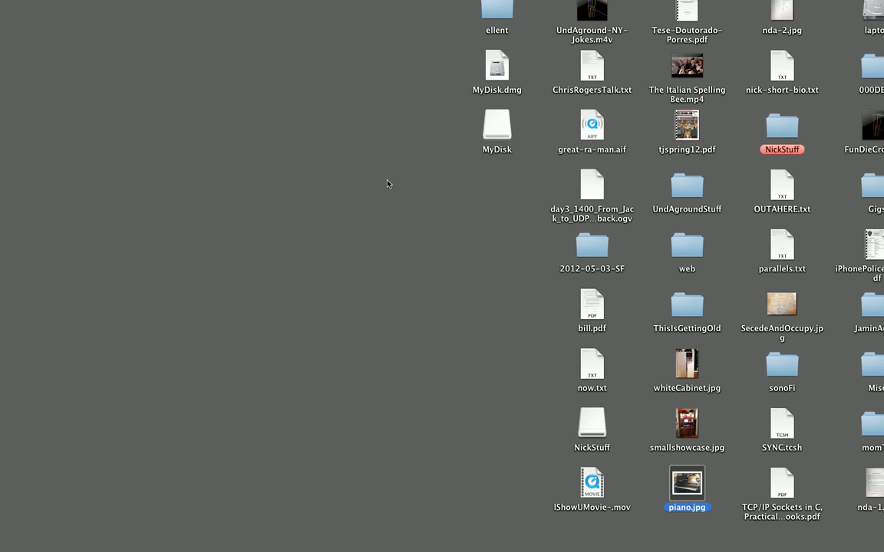
pyautogui.moveTo(493, 74); pyautogui.dragTo(249, 120)
pyautogui.click(174, 96)
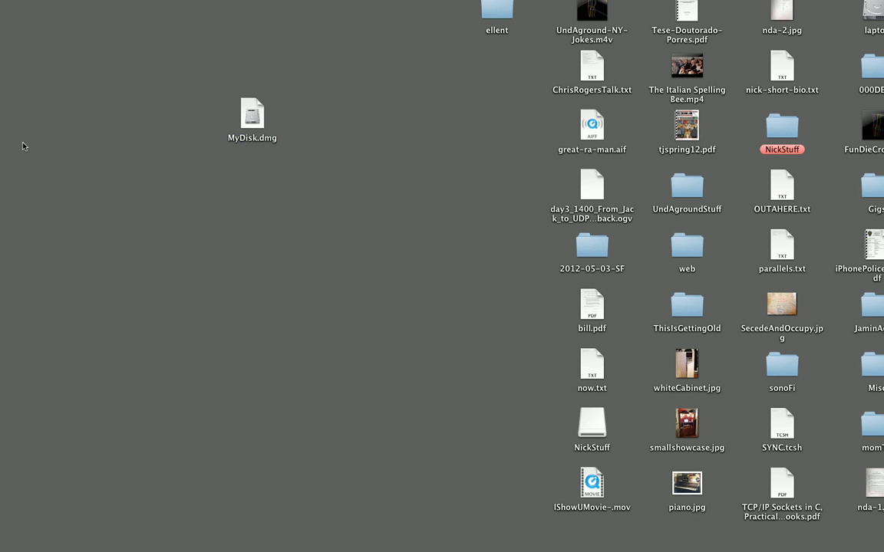
pyautogui.moveTo(1, 158)
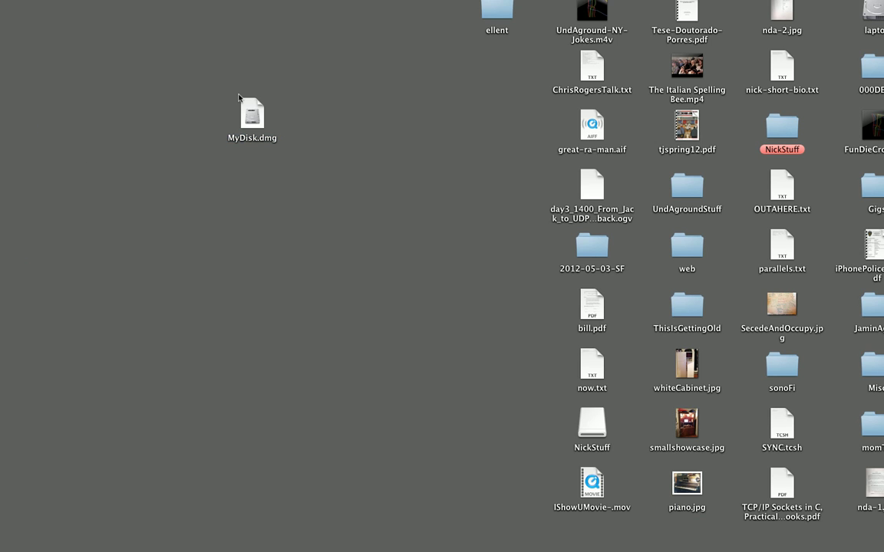